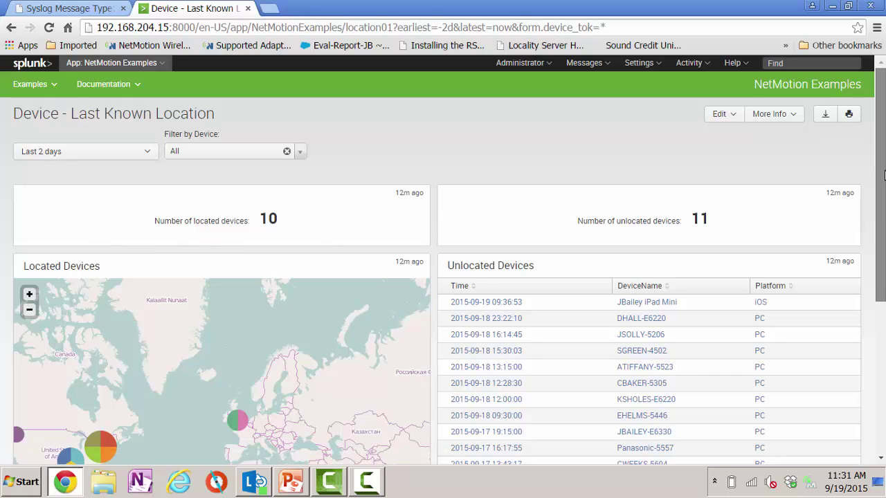
Inspect the Located Devices map markers and drill into the search behind the US device cluster.
{"action": "scroll", "coordinate": [880, 208], "scroll_direction": "down", "scroll_amount": 3}
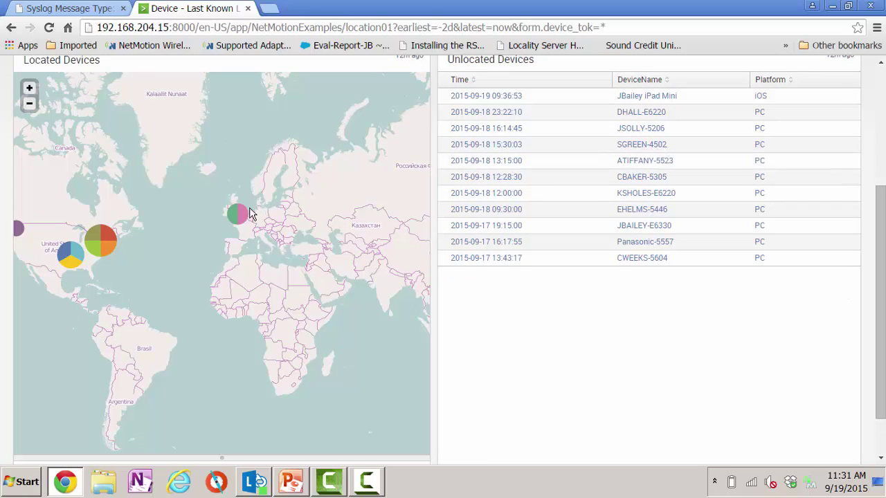
{"action": "mouse_move", "coordinate": [240, 218]}
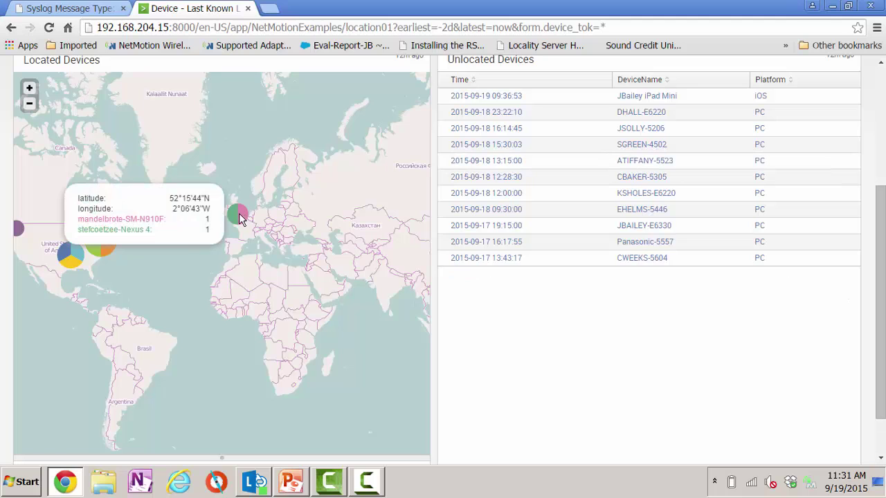
{"action": "left_click", "coordinate": [98, 244]}
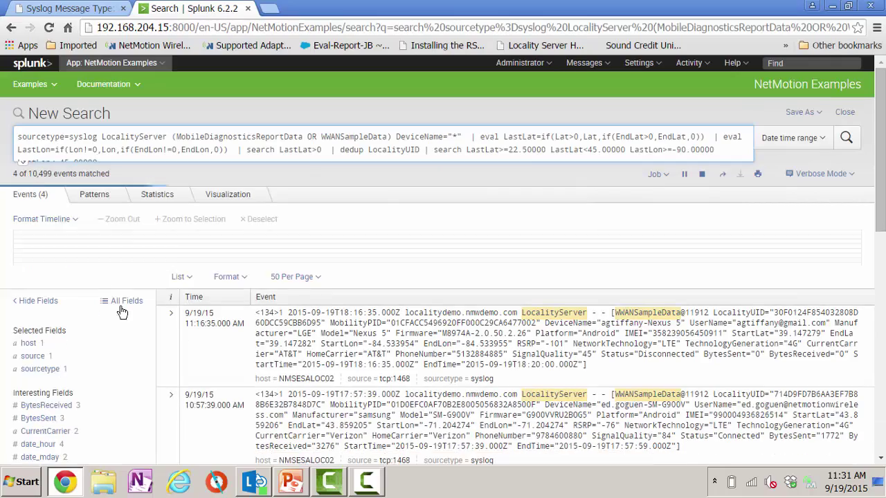
Review the four drilled-down device events and the PhoneNumber field value summary.
{"action": "left_click_drag", "start_coordinate": [880, 107], "coordinate": [881, 326]}
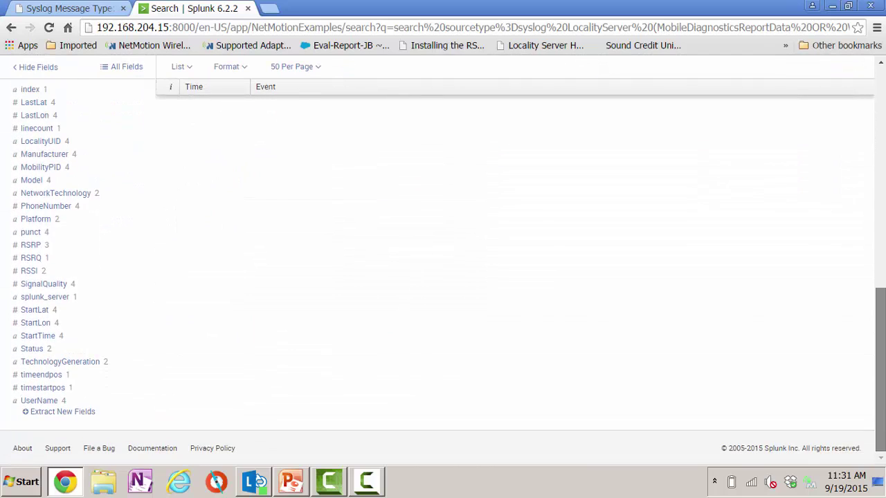
{"action": "left_click", "coordinate": [60, 213]}
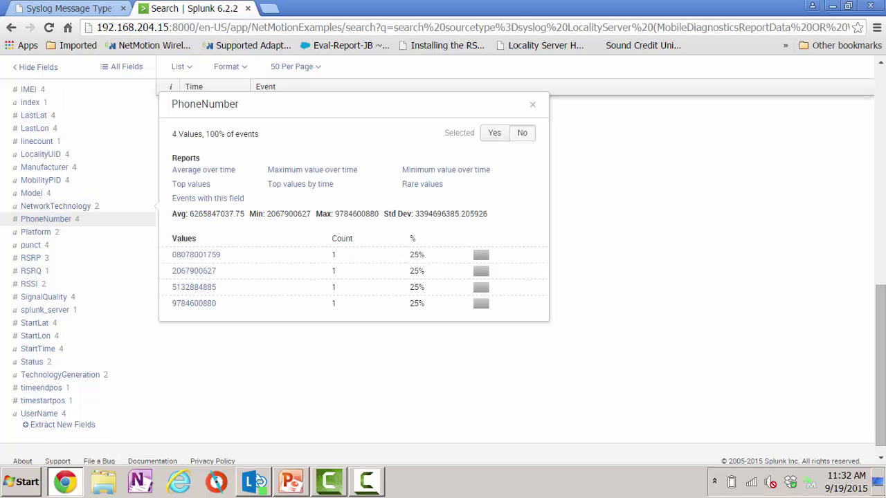
{"action": "left_click_drag", "start_coordinate": [883, 362], "coordinate": [882, 142]}
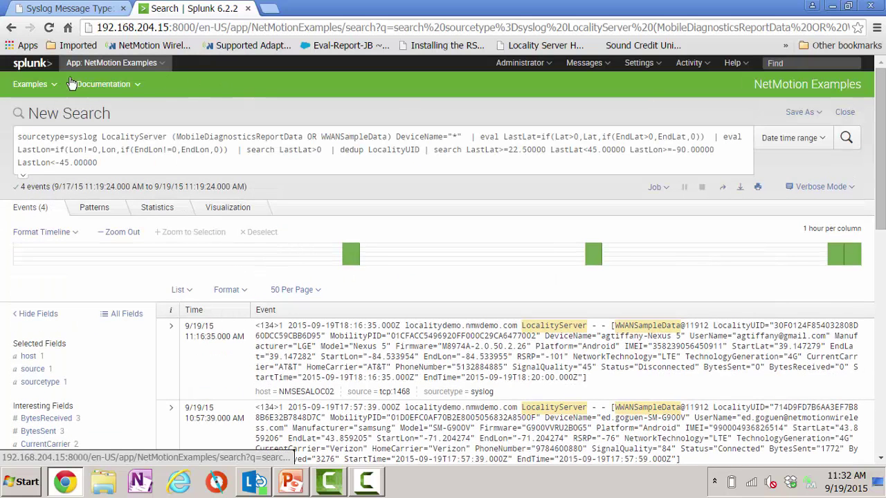
{"action": "left_click", "coordinate": [52, 88]}
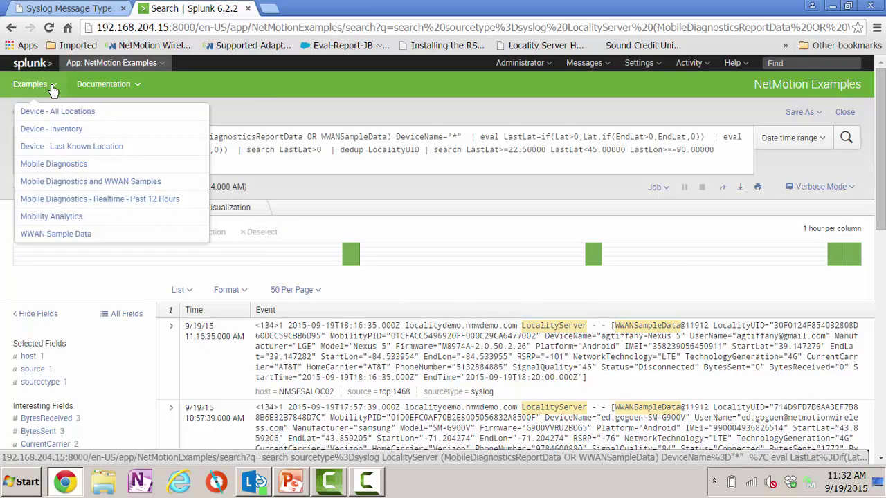
Open Mobility Analytics, inspect the GB by User and GB by Device bars, and reach Compression Bytes by Device.
{"action": "left_click", "coordinate": [66, 217]}
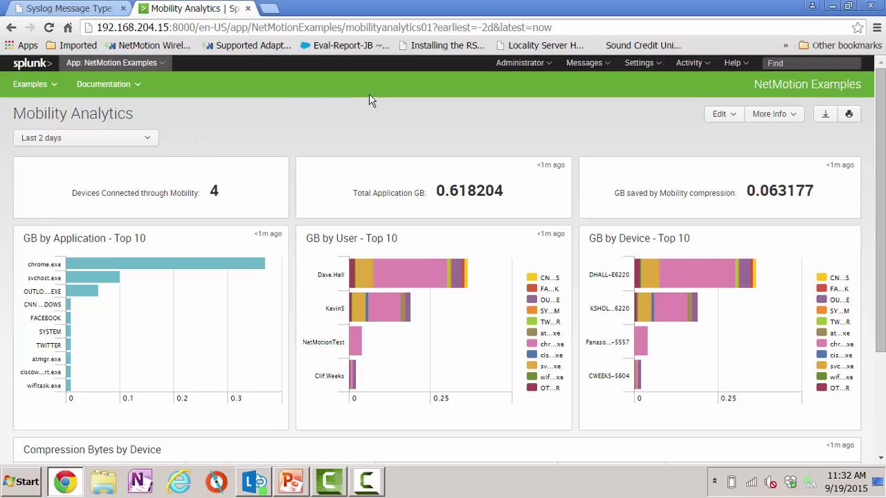
{"action": "mouse_move", "coordinate": [395, 269]}
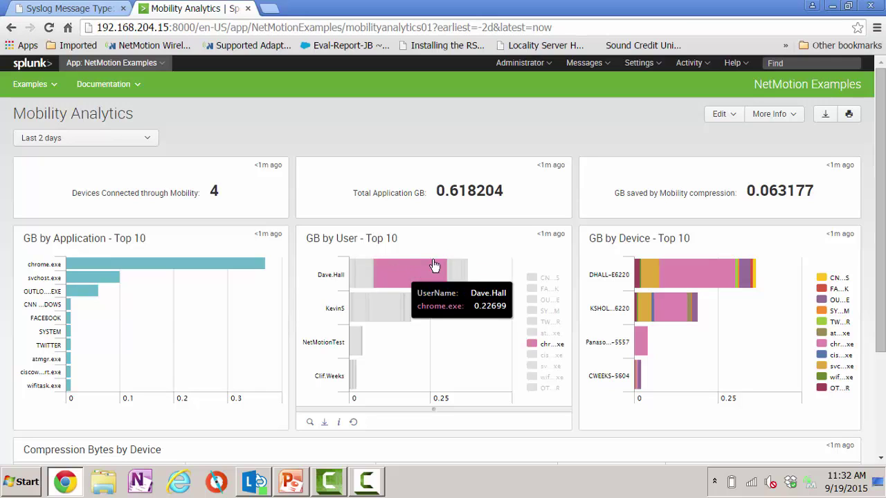
{"action": "mouse_move", "coordinate": [457, 263]}
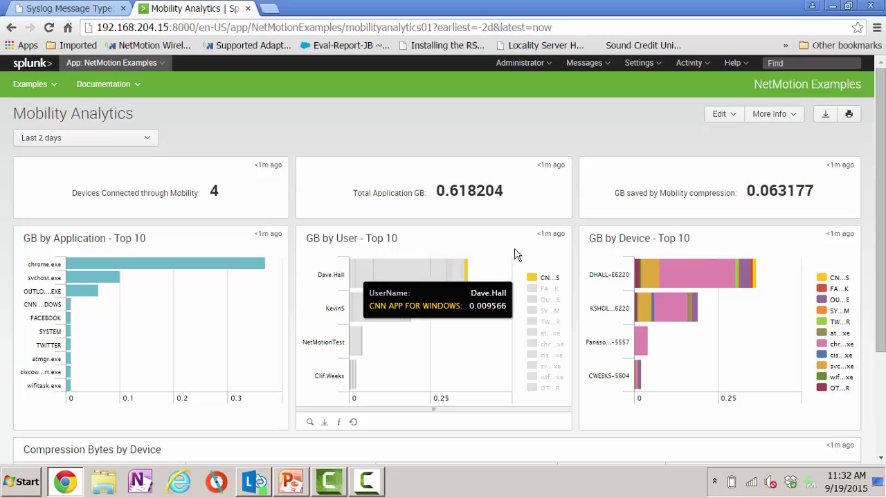
{"action": "mouse_move", "coordinate": [660, 270]}
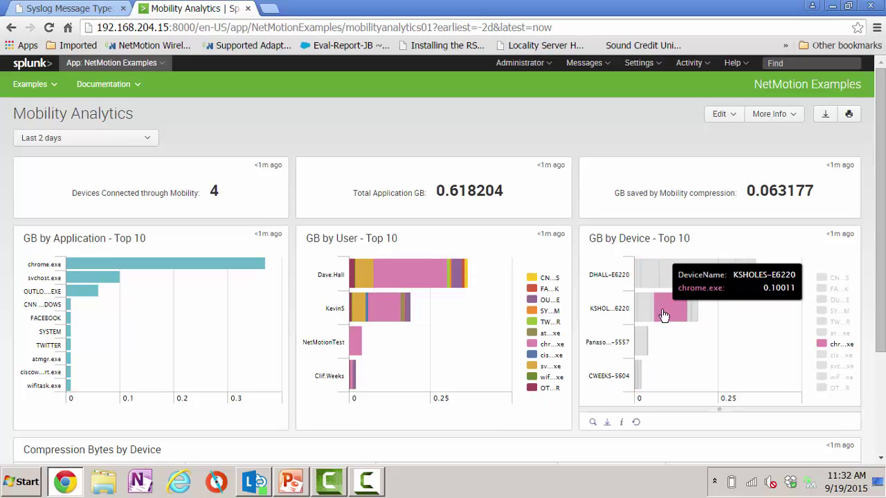
{"action": "mouse_move", "coordinate": [643, 337]}
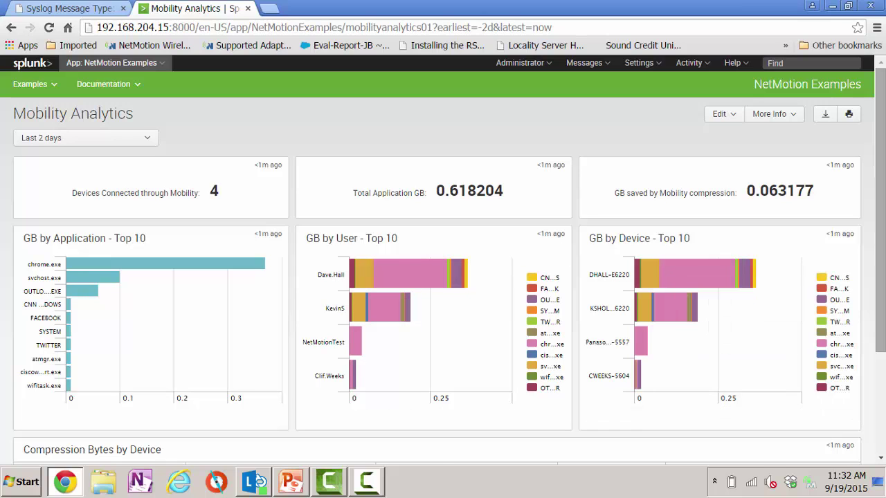
{"action": "scroll", "coordinate": [443, 277], "scroll_direction": "down", "scroll_amount": 3}
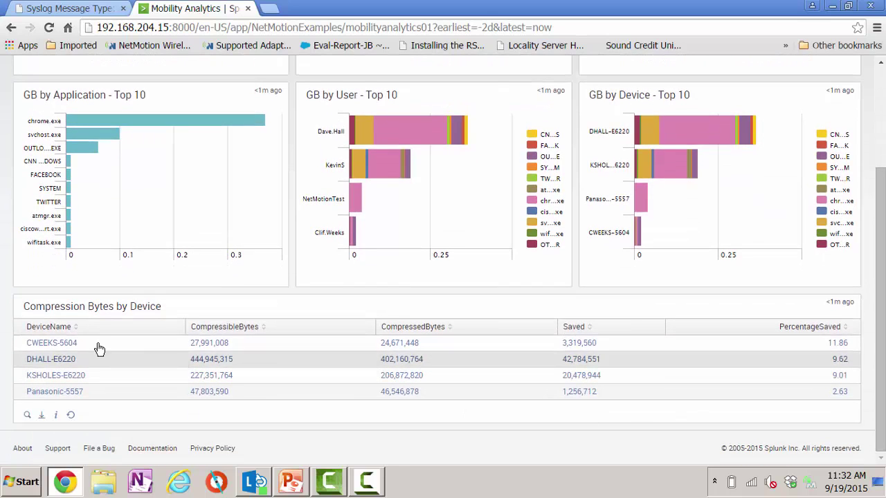
Drill into device CWEEKS-5604's five compression events and check their CompressedBytes values.
{"action": "left_click", "coordinate": [46, 346]}
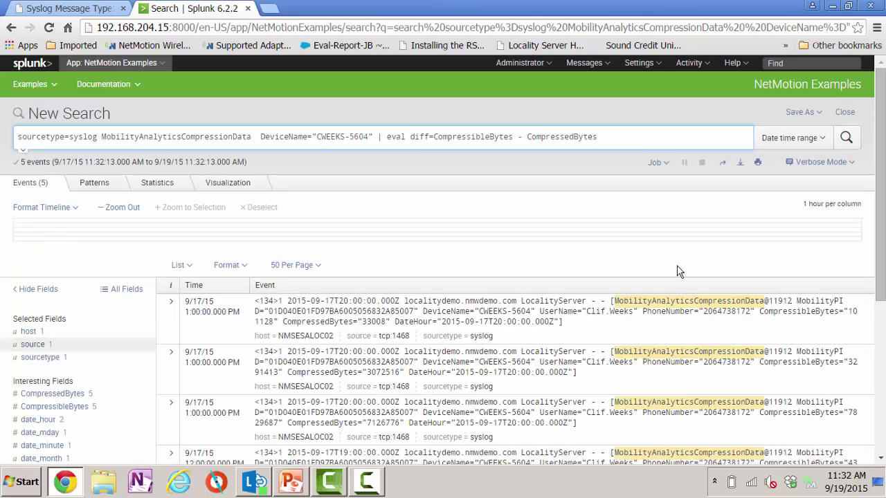
{"action": "left_click_drag", "start_coordinate": [879, 76], "coordinate": [865, 254]}
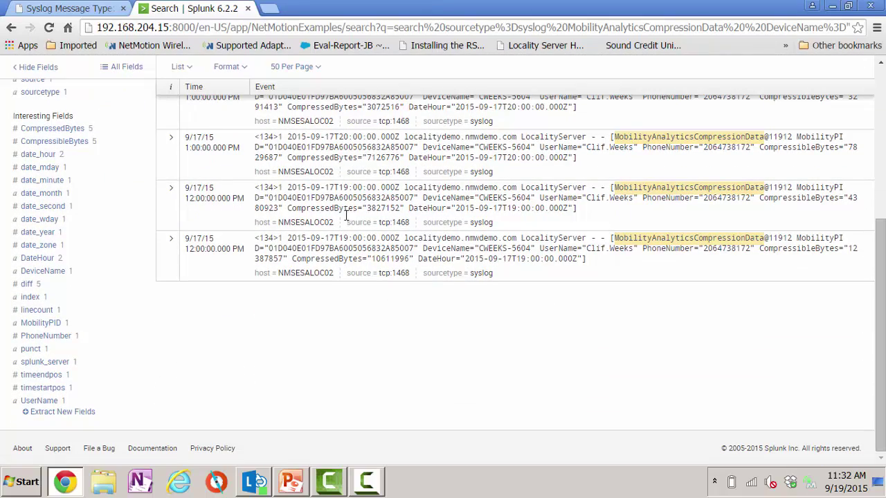
{"action": "left_click", "coordinate": [43, 129]}
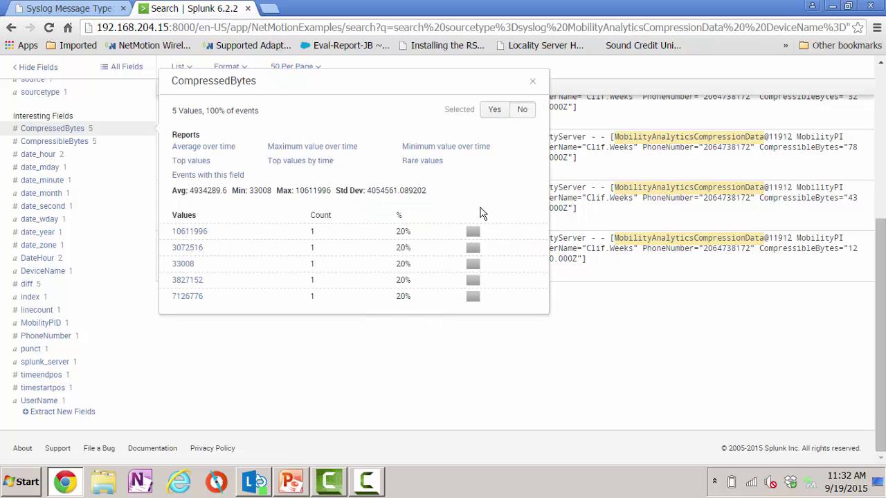
{"action": "left_click_drag", "start_coordinate": [882, 327], "coordinate": [881, 170]}
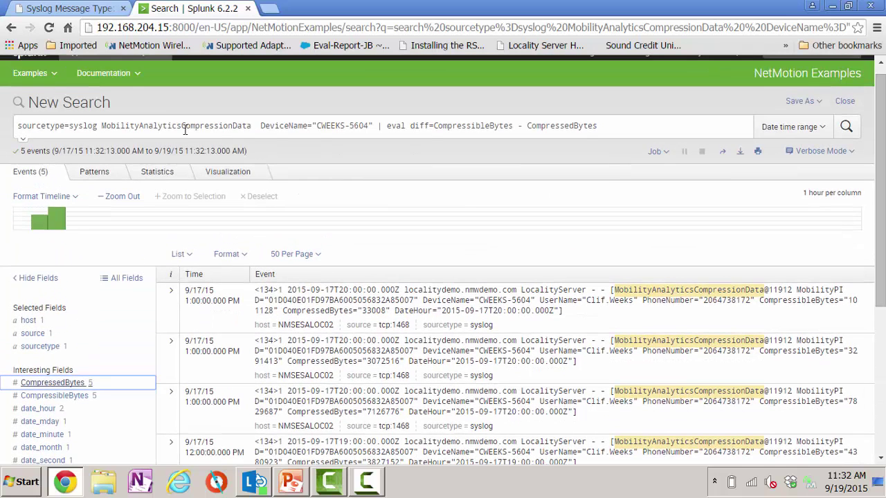
{"action": "left_click", "coordinate": [48, 74]}
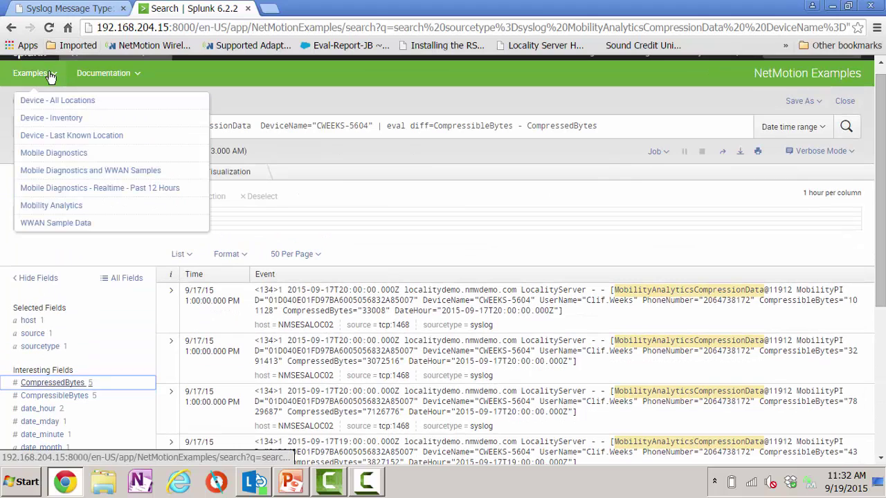
Open Mobile Diagnostics, zoom the Report Locations map into the US, and inspect the failed Washington report.
{"action": "left_click", "coordinate": [46, 155]}
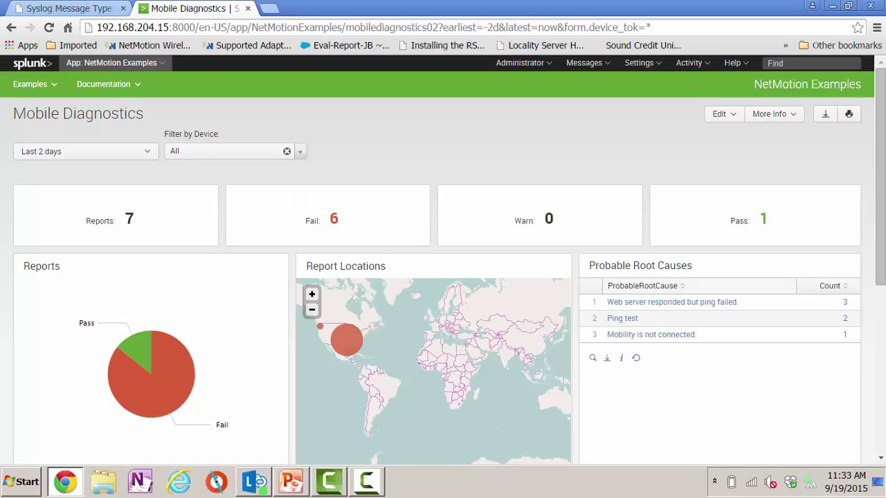
{"action": "scroll", "coordinate": [800, 172], "scroll_direction": "down", "scroll_amount": 3}
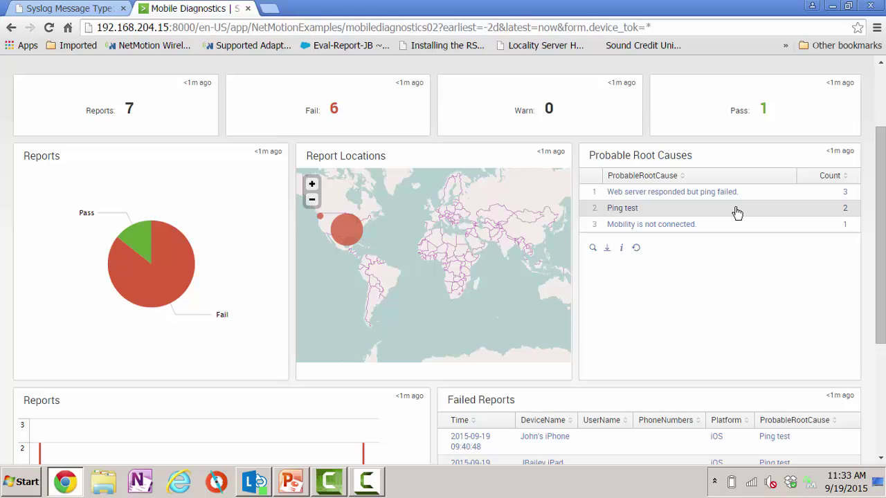
{"action": "scroll", "coordinate": [321, 227], "scroll_direction": "up", "scroll_amount": 1}
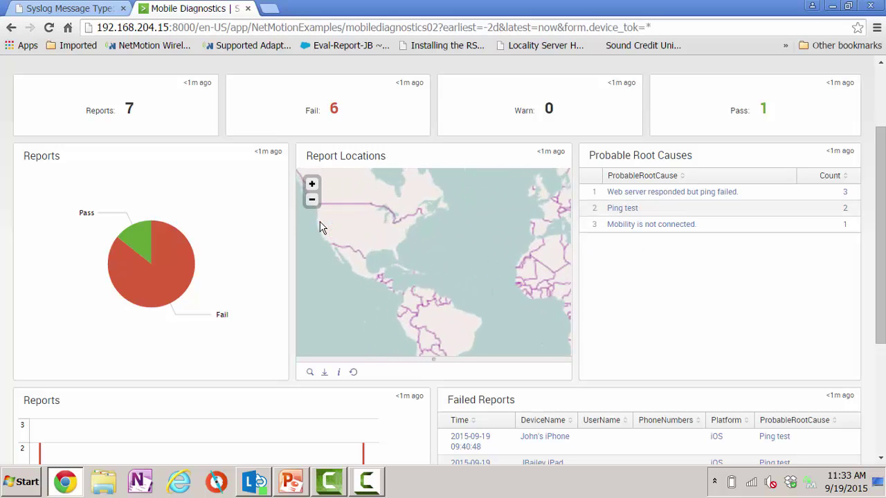
{"action": "scroll", "coordinate": [322, 224], "scroll_direction": "up", "scroll_amount": 1}
{"action": "scroll", "coordinate": [367, 228], "scroll_direction": "up", "scroll_amount": 1}
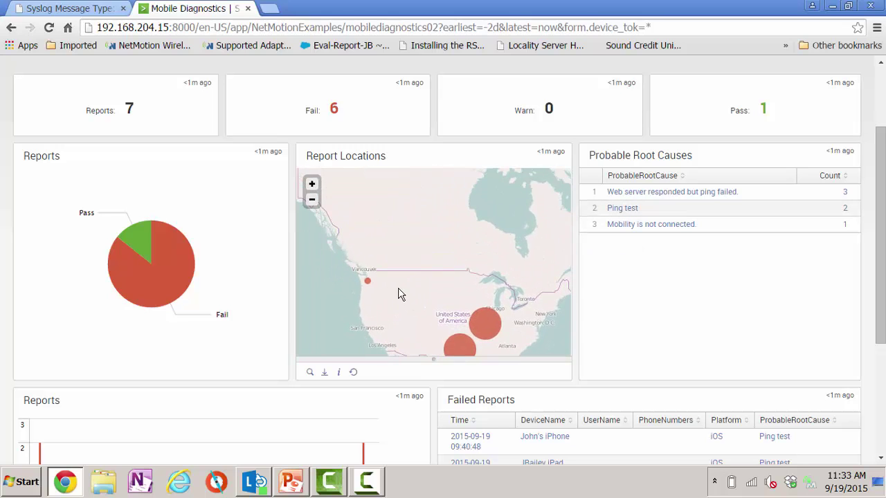
{"action": "scroll", "coordinate": [398, 294], "scroll_direction": "up", "scroll_amount": 1}
{"action": "mouse_move", "coordinate": [337, 275]}
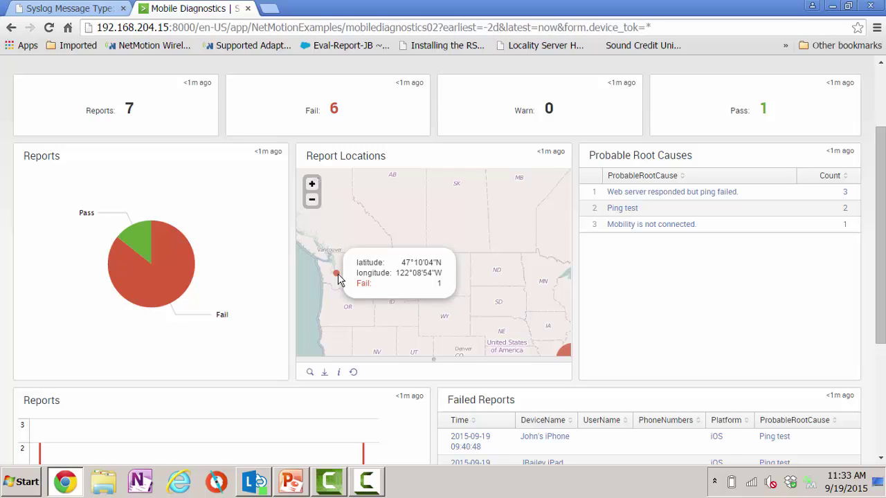
{"action": "left_click_drag", "start_coordinate": [873, 186], "coordinate": [877, 69]}
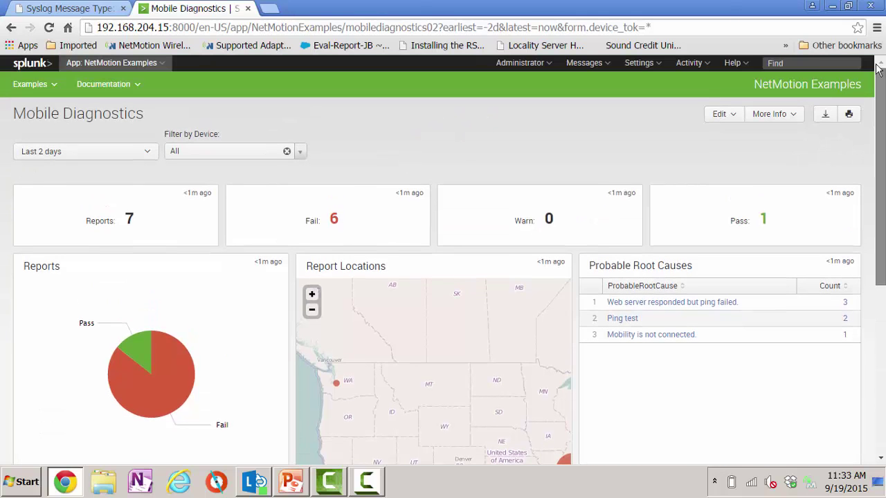
{"action": "left_click", "coordinate": [54, 86]}
Open Mobile Diagnostics and WWAN Samples and scroll across all columns of the failed Latitude E6220 transaction.
{"action": "left_click", "coordinate": [73, 182]}
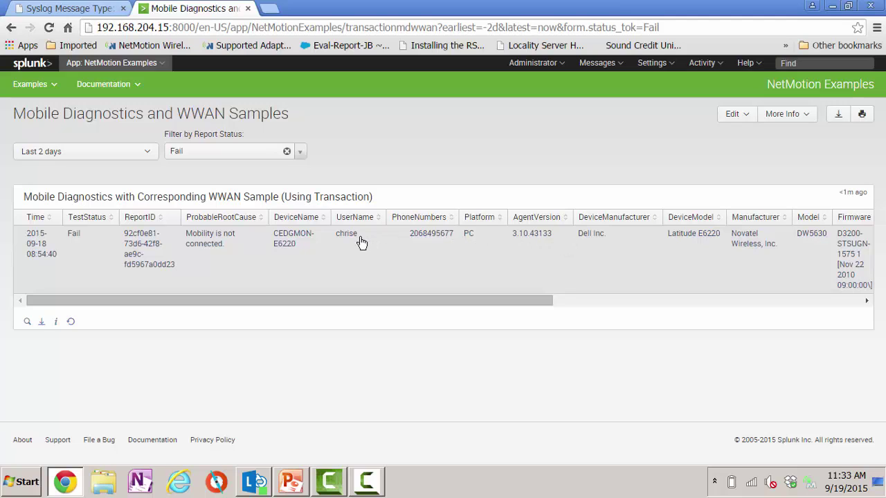
{"action": "left_click_drag", "start_coordinate": [519, 307], "coordinate": [635, 299]}
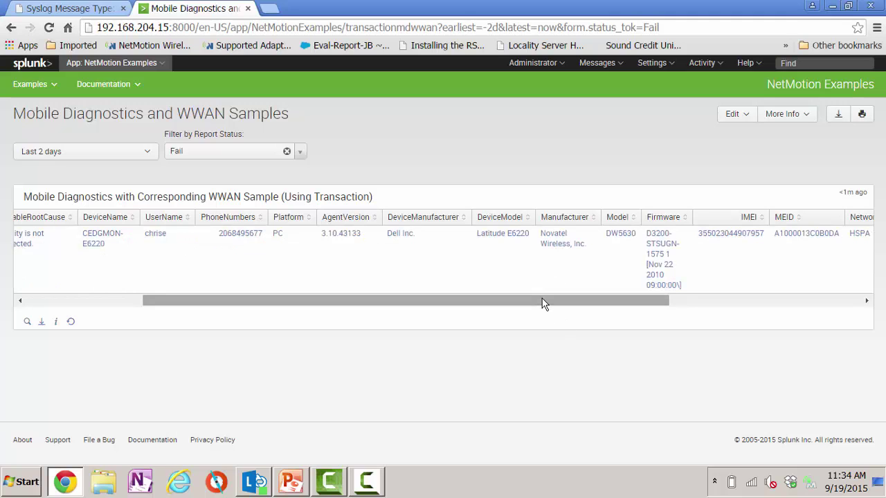
{"action": "left_click_drag", "start_coordinate": [544, 302], "coordinate": [383, 306]}
{"action": "left_click", "coordinate": [48, 86]}
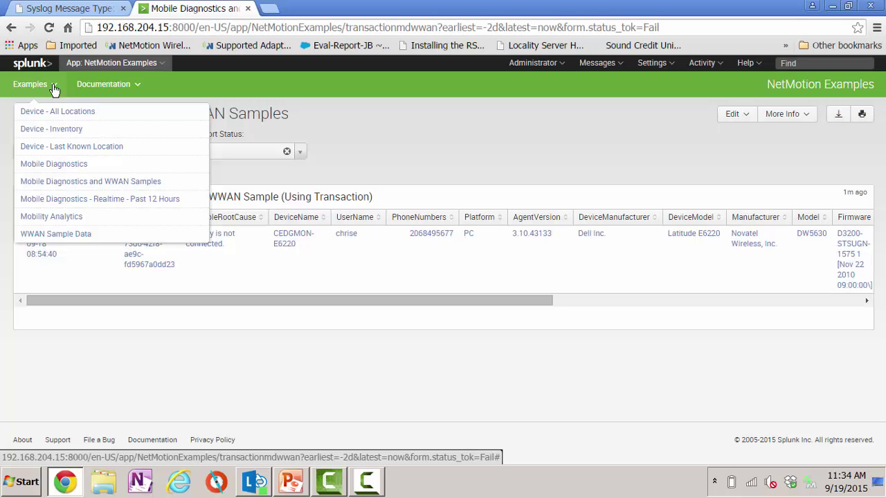
Switch to the Syslog Message Type: Device Samples help page and scroll through its Key/Definition table.
{"action": "left_click", "coordinate": [62, 7]}
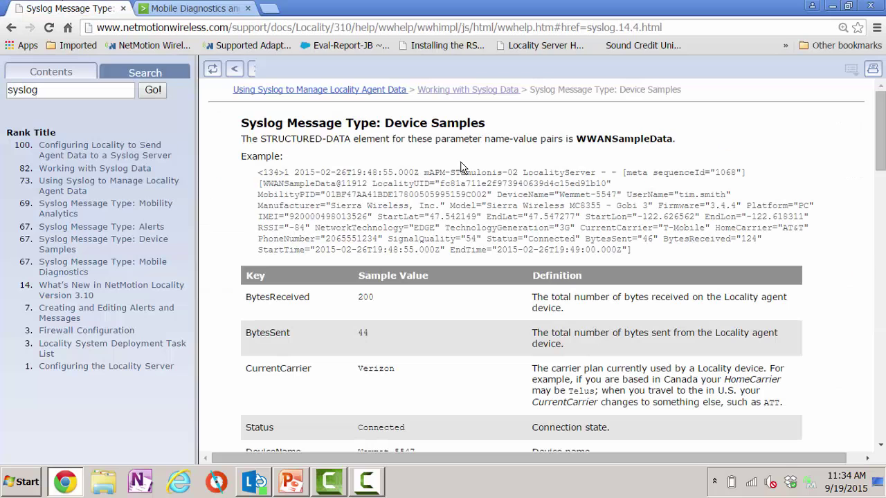
{"action": "scroll", "coordinate": [450, 166], "scroll_direction": "down", "scroll_amount": 2}
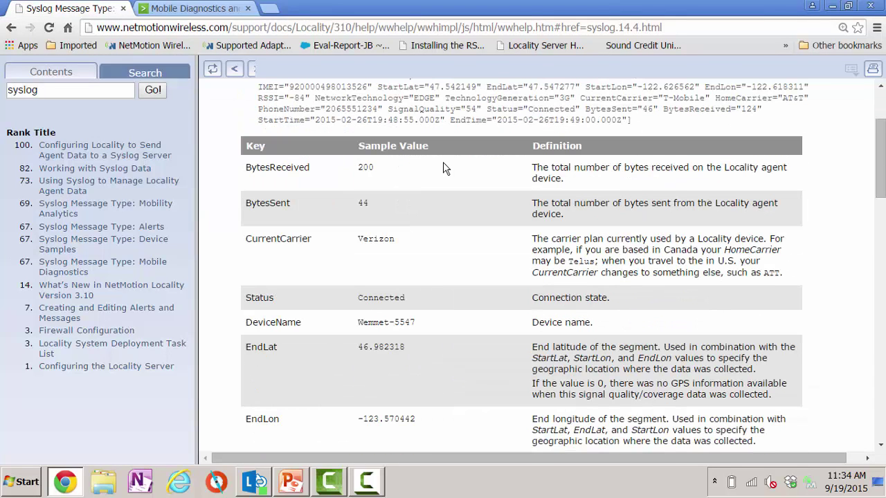
{"action": "scroll", "coordinate": [418, 192], "scroll_direction": "down", "scroll_amount": 1}
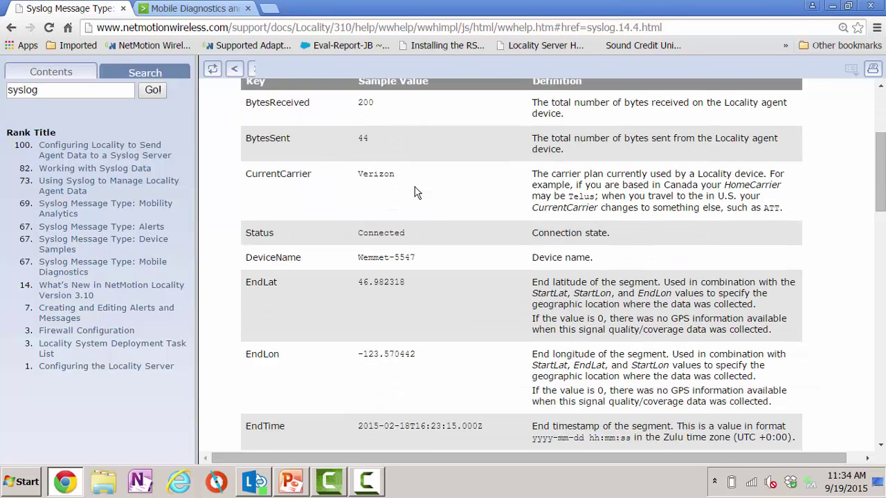
{"action": "scroll", "coordinate": [415, 193], "scroll_direction": "down", "scroll_amount": 1}
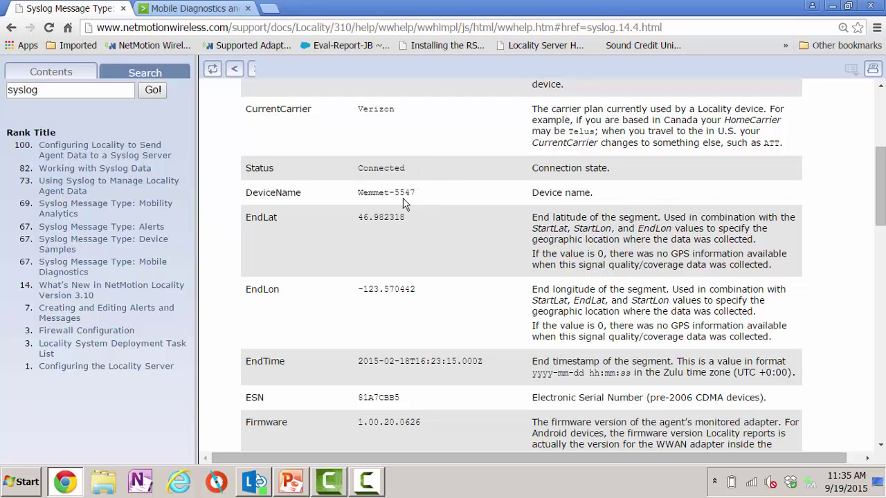
{"action": "scroll", "coordinate": [384, 208], "scroll_direction": "down", "scroll_amount": 4}
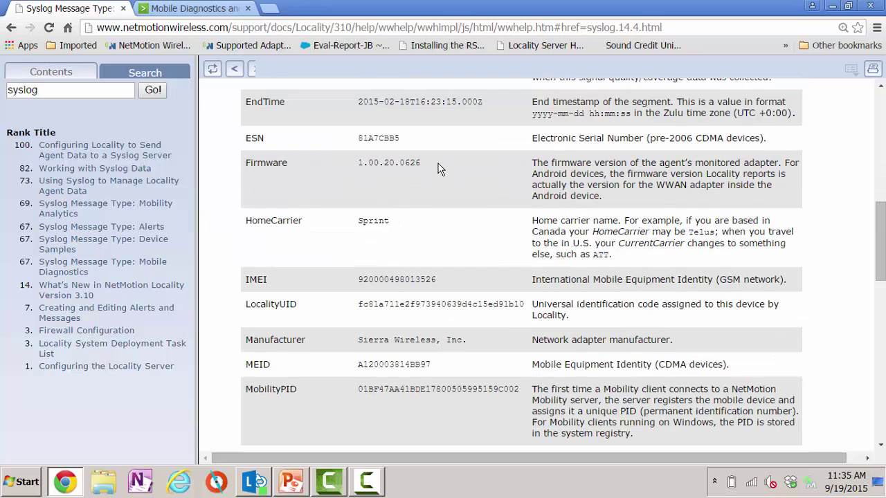
Briefly select the HomeCarrier sample value Sprint, then read on down to StartLon.
{"action": "left_click_drag", "start_coordinate": [355, 225], "coordinate": [404, 230]}
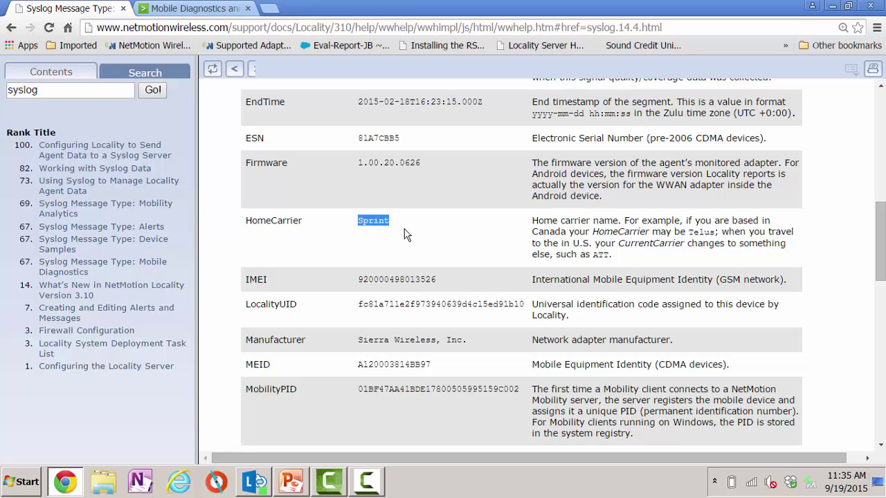
{"action": "left_click", "coordinate": [406, 235]}
{"action": "scroll", "coordinate": [484, 285], "scroll_direction": "down", "scroll_amount": 1}
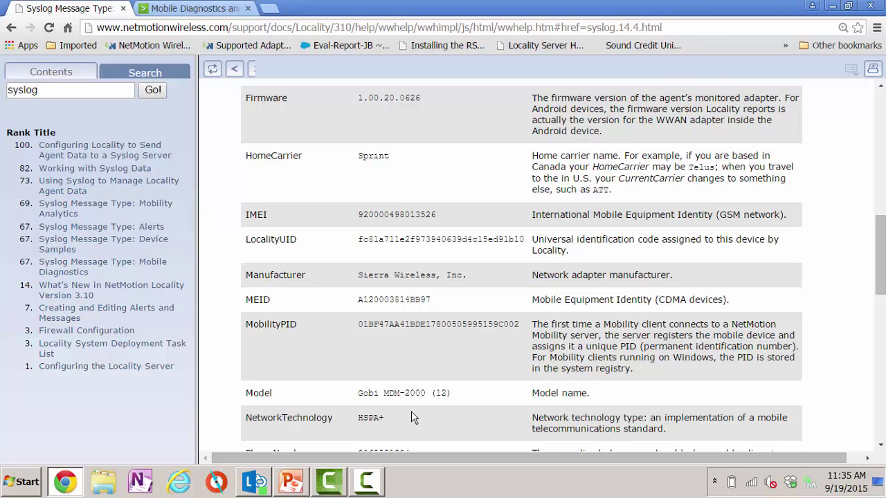
{"action": "scroll", "coordinate": [412, 415], "scroll_direction": "down", "scroll_amount": 3}
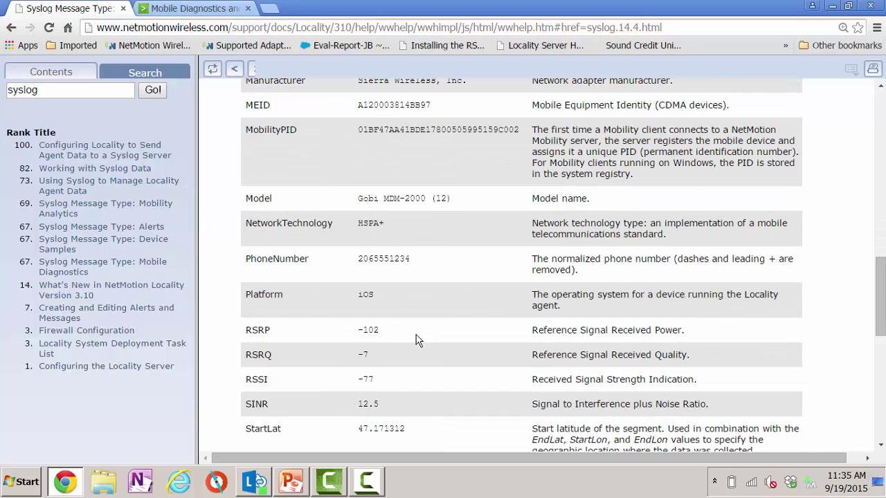
{"action": "scroll", "coordinate": [418, 360], "scroll_direction": "down", "scroll_amount": 1}
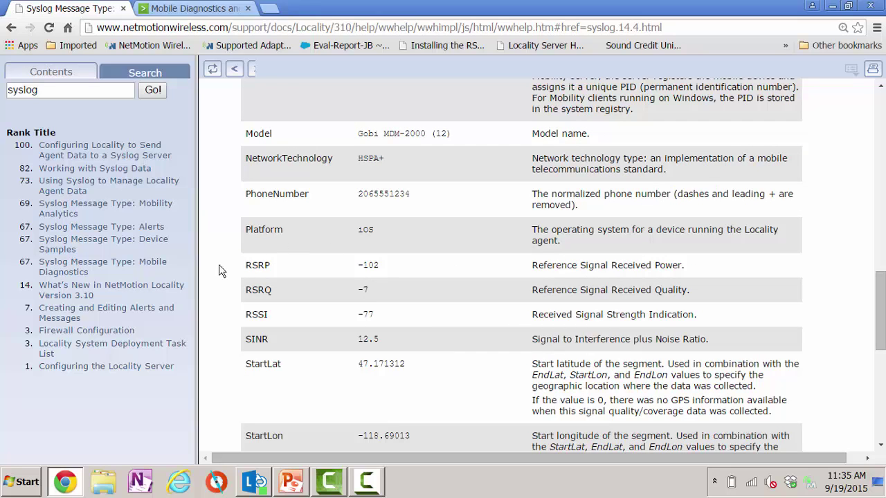